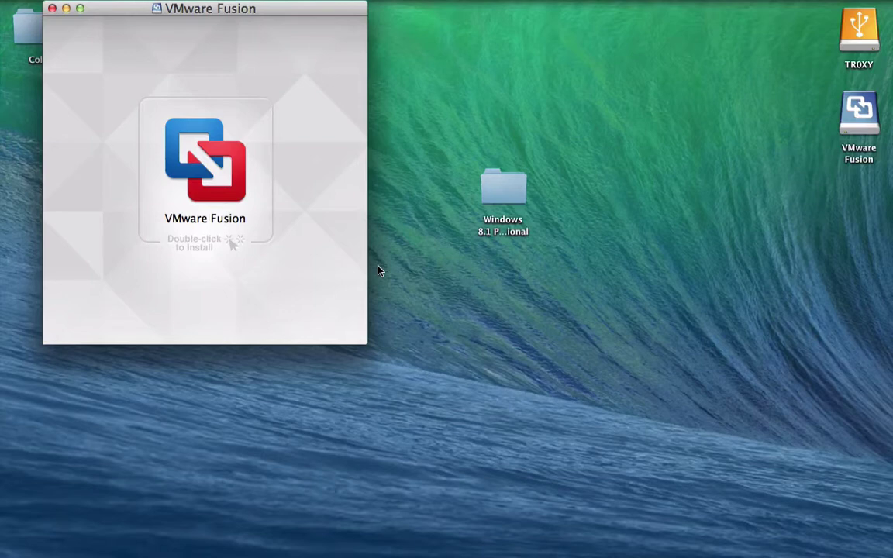
- Centre the installer window, launch the VMware Fusion installer and authorize it with the administrator password
{"action": "left_click_drag", "start_coordinate": [279, 10], "coordinate": [489, 54]}
{"action": "left_click", "coordinate": [433, 193]}
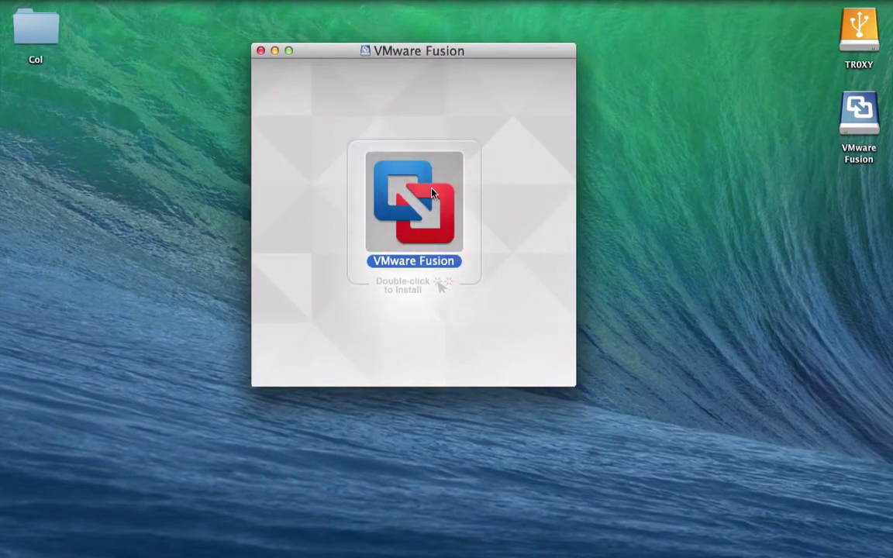
{"action": "double_click", "coordinate": [433, 193]}
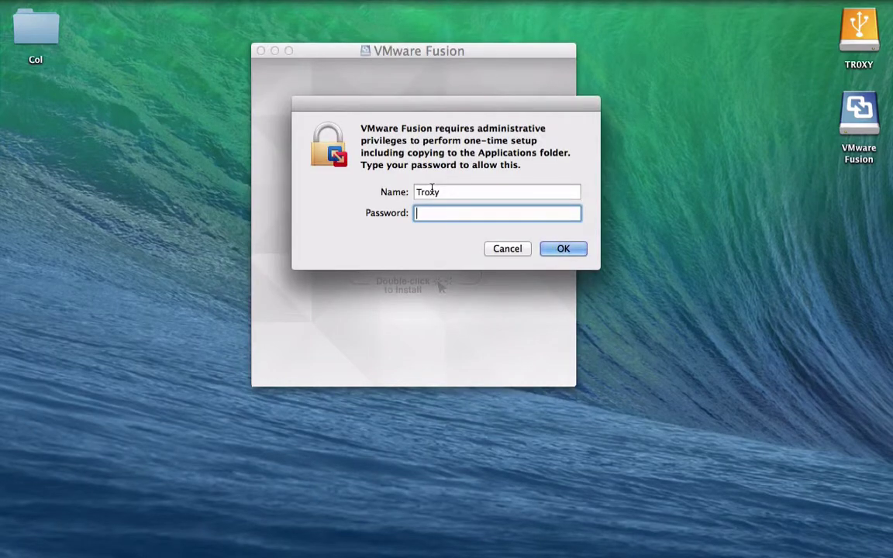
{"action": "type", "text": "****"}
{"action": "key", "text": "Return"}
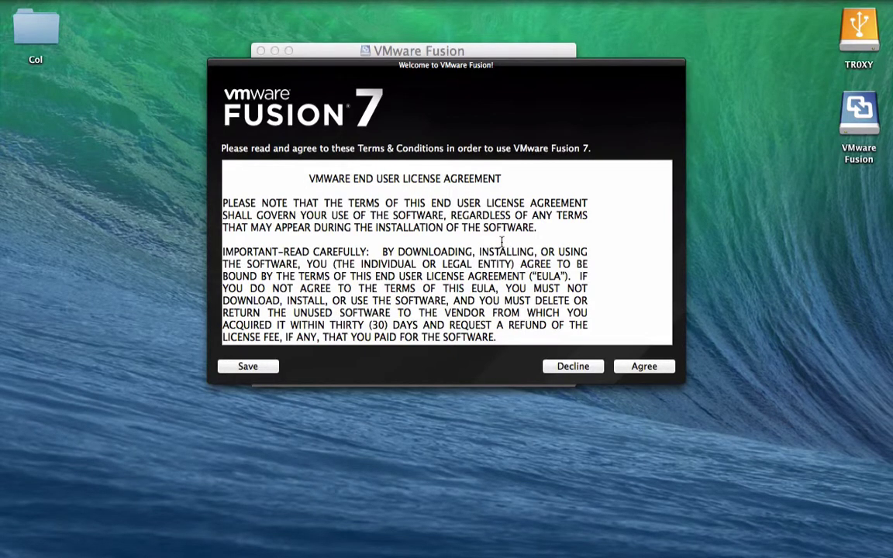
- Accept the licence, skip the licence key and select the Windows 8.1 ISO as the install disc
{"action": "key", "text": "Return"}
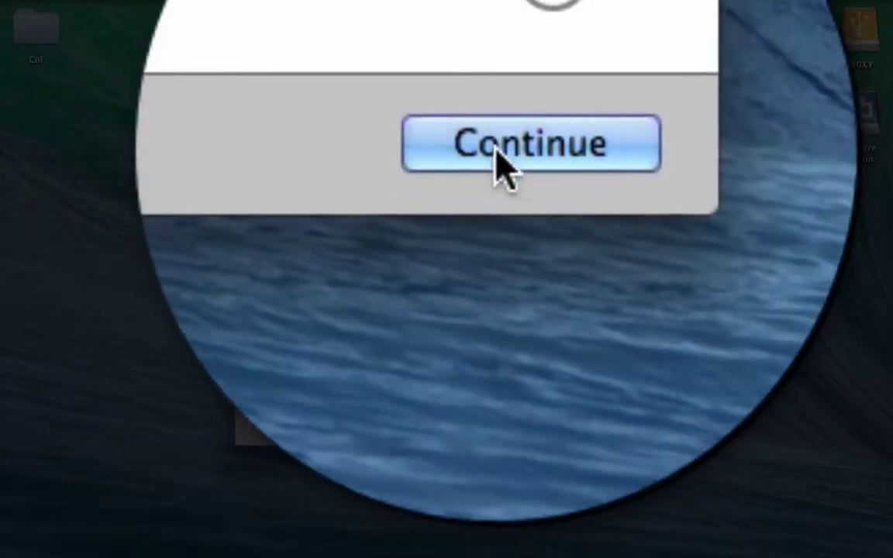
{"action": "left_click", "coordinate": [589, 27]}
{"action": "left_click", "coordinate": [411, 206]}
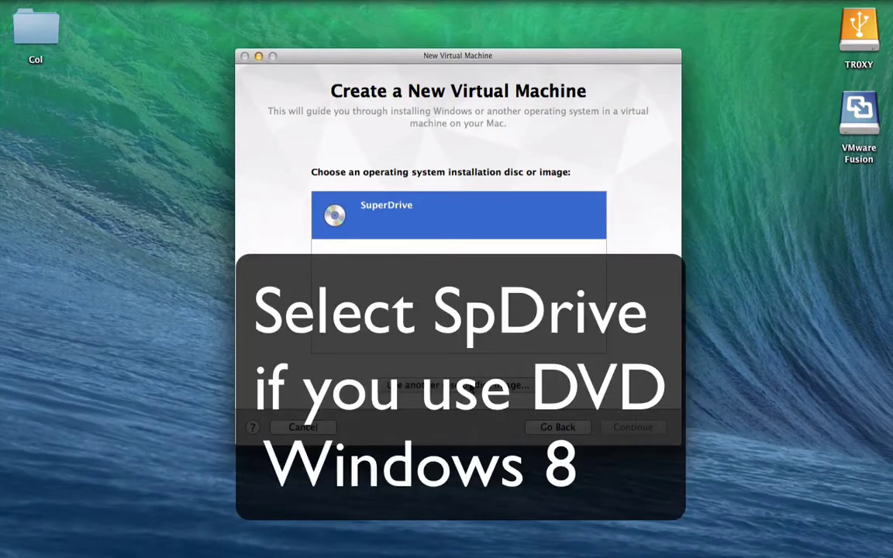
{"action": "left_click", "coordinate": [471, 385]}
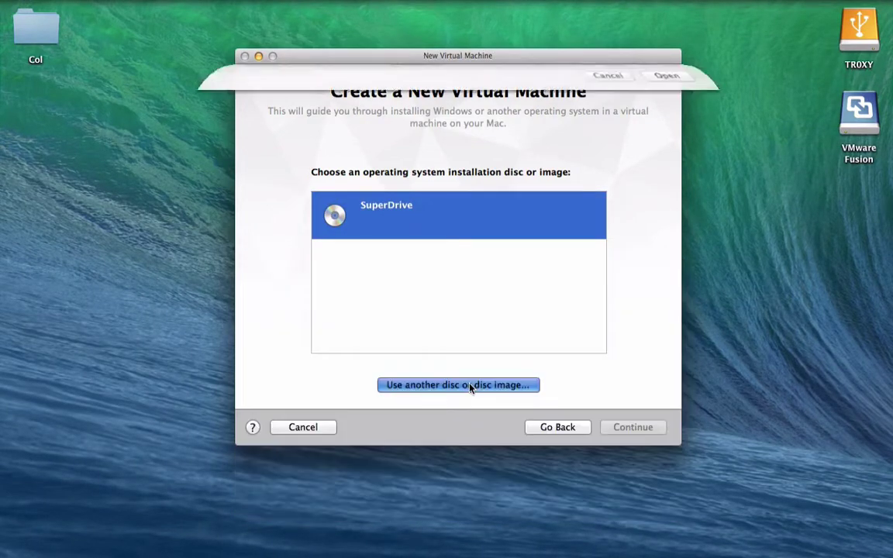
{"action": "left_click", "coordinate": [668, 414]}
{"action": "left_click", "coordinate": [627, 425]}
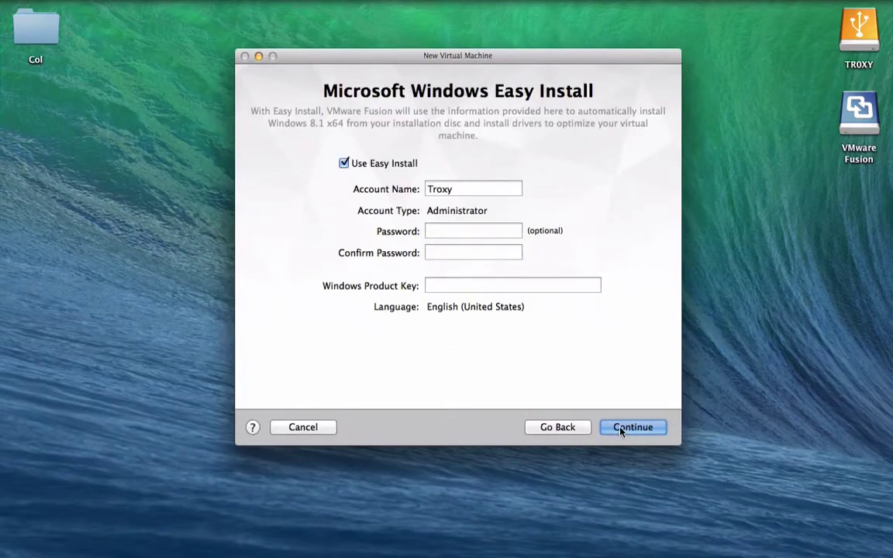
- Enter and confirm the Easy Install account password, continuing without a product key
{"action": "left_click", "coordinate": [465, 232]}
{"action": "type", "text": "1234"}
{"action": "key", "text": "Tab"}
{"action": "type", "text": "1234"}
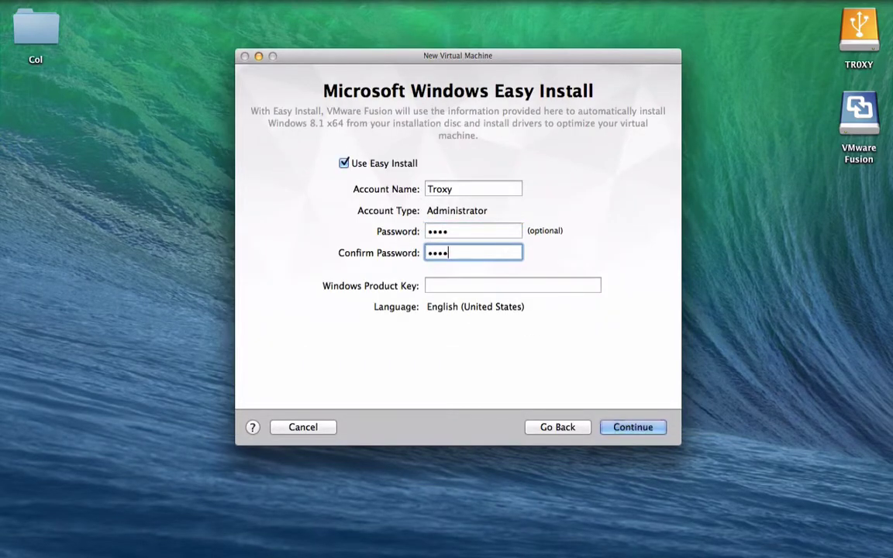
{"action": "key", "text": "Return"}
{"action": "left_click", "coordinate": [514, 155]}
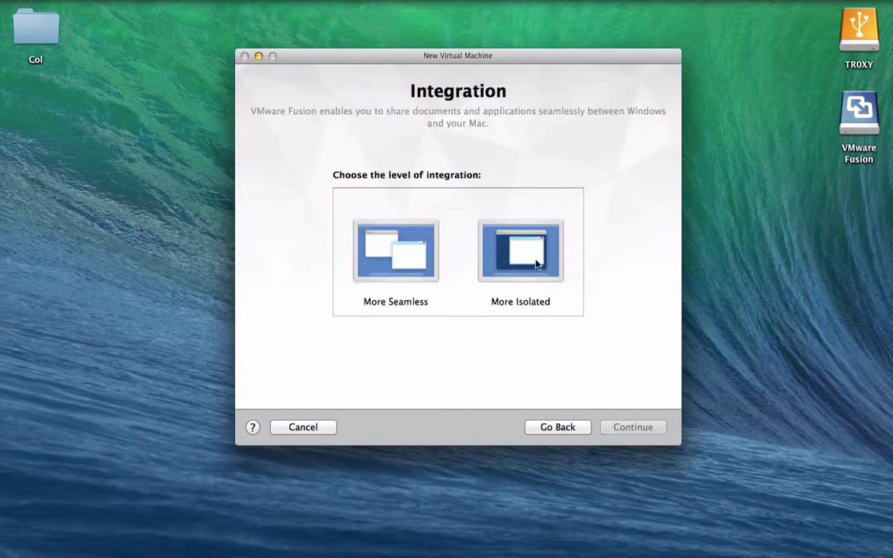
- Choose More Isolated integration, finish, and save the VM as Windows 8.1 x64
{"action": "left_click", "coordinate": [357, 260]}
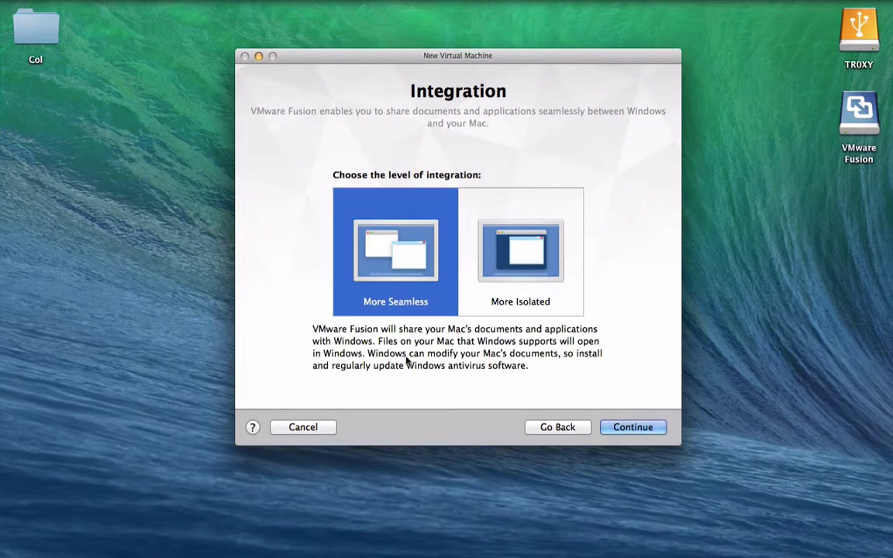
{"action": "key", "text": "Right"}
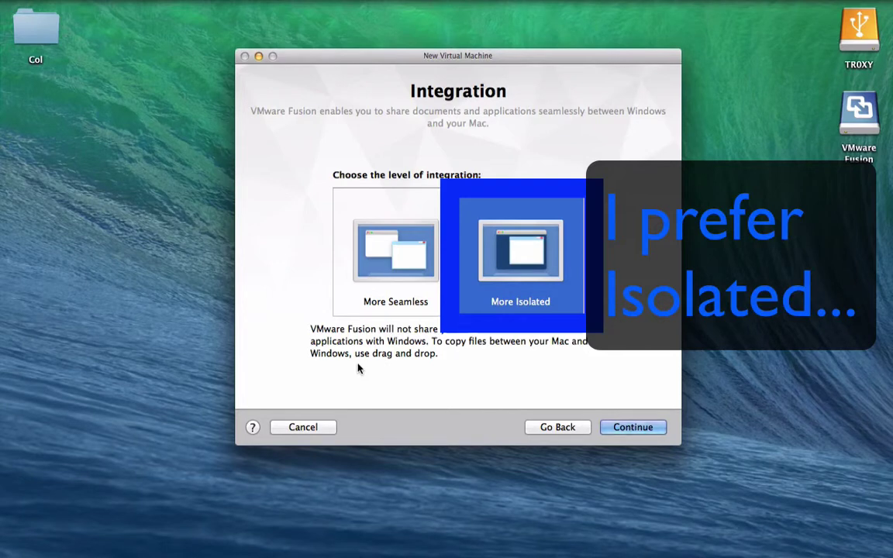
{"action": "left_click", "coordinate": [632, 427]}
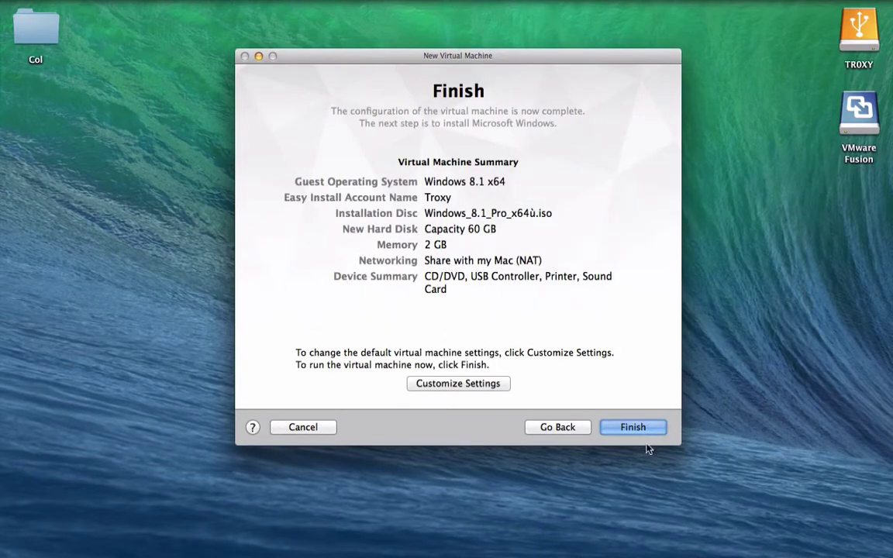
{"action": "left_click", "coordinate": [634, 429]}
{"action": "key", "text": "Return"}
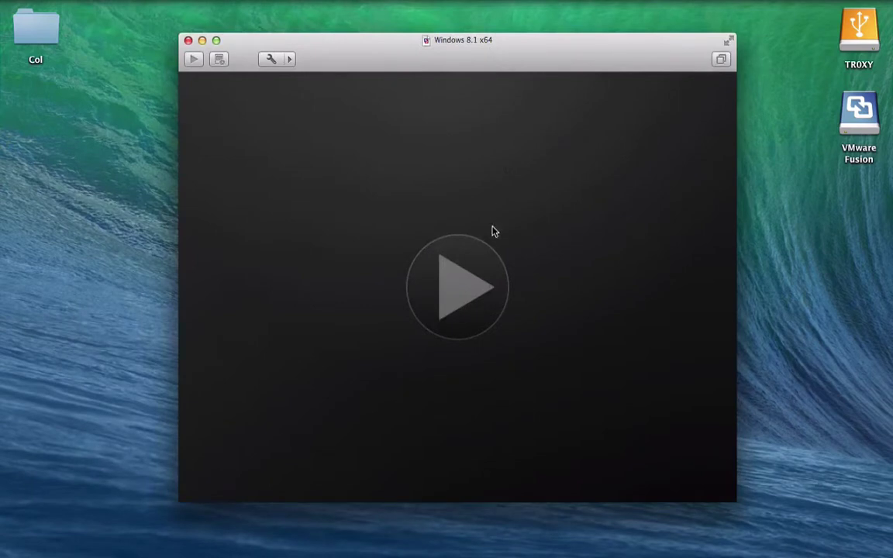
- Power on the Windows 8.1 x64 virtual machine and move its window higher
{"action": "left_click", "coordinate": [453, 293]}
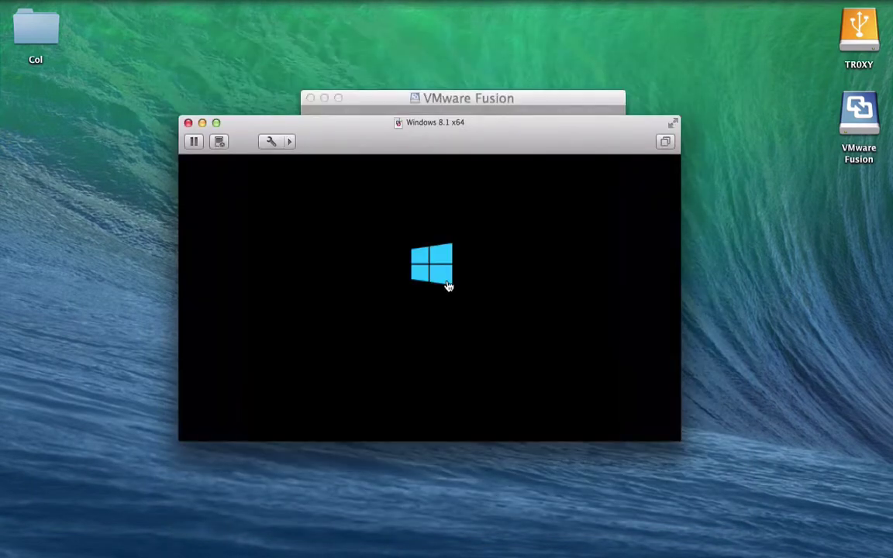
{"action": "left_click_drag", "start_coordinate": [434, 132], "coordinate": [430, 95]}
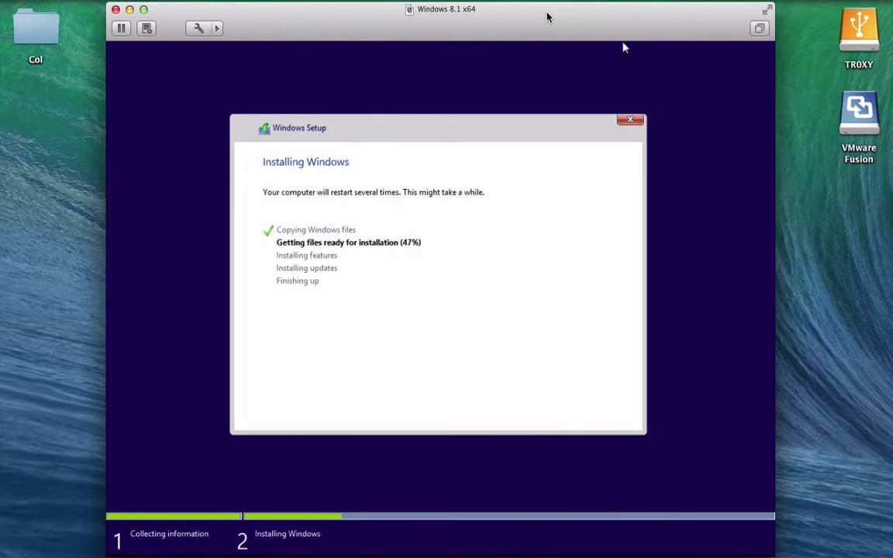
- Give the VM mouse control and wait for Windows Setup to finish and reboot
{"action": "left_click", "coordinate": [479, 56]}
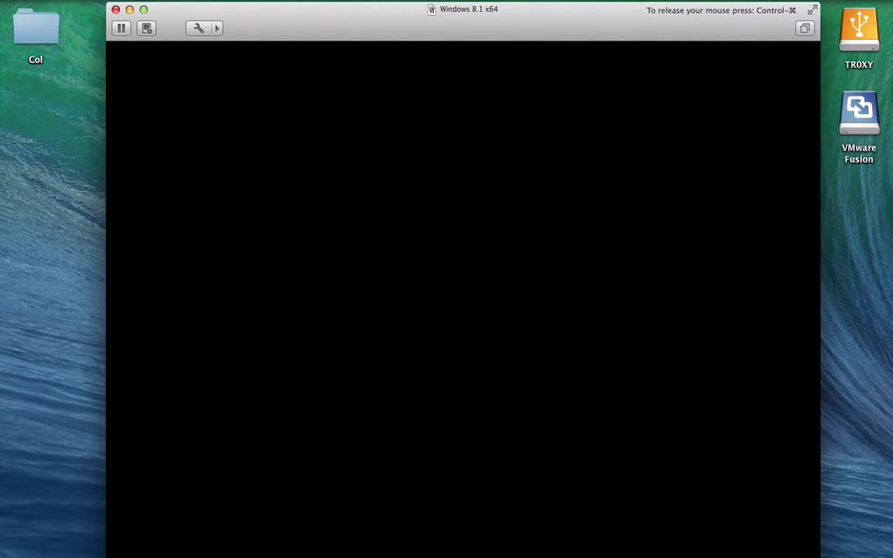
- Release the mouse to the Mac, dismiss the stray network menu, and open the VM Settings
{"action": "key", "text": "ctrl+super"}
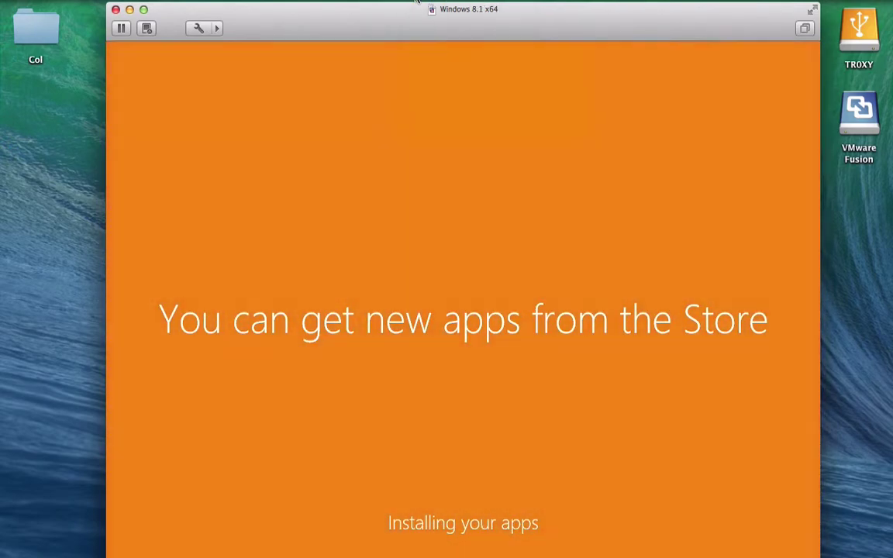
{"action": "left_click", "coordinate": [417, 2]}
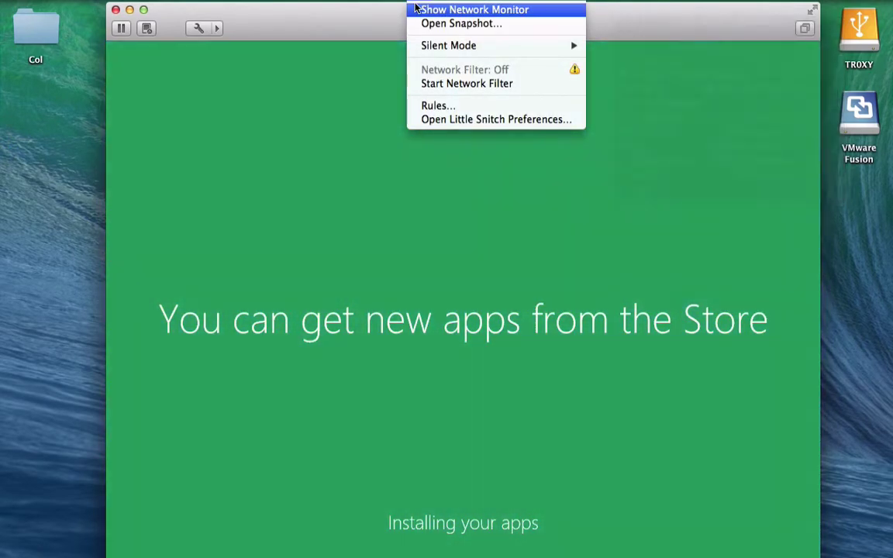
{"action": "key", "text": "Escape"}
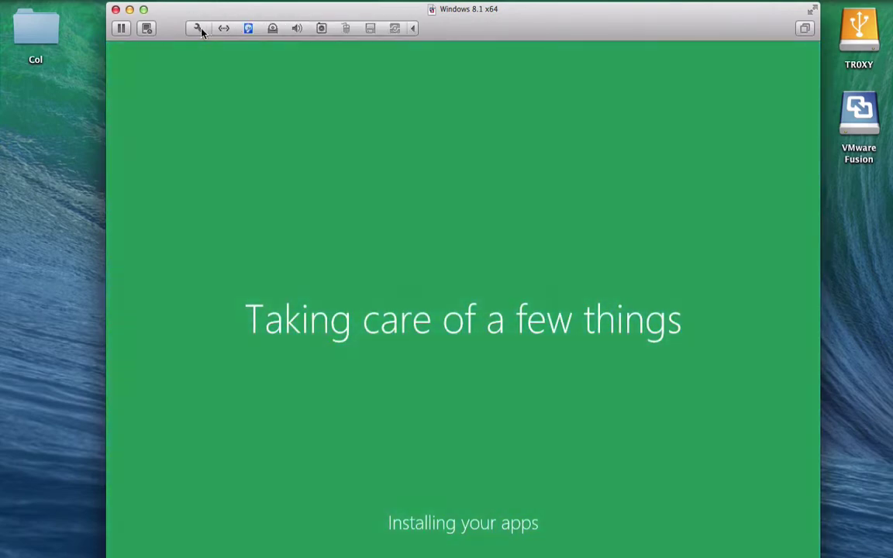
{"action": "left_click", "coordinate": [199, 28]}
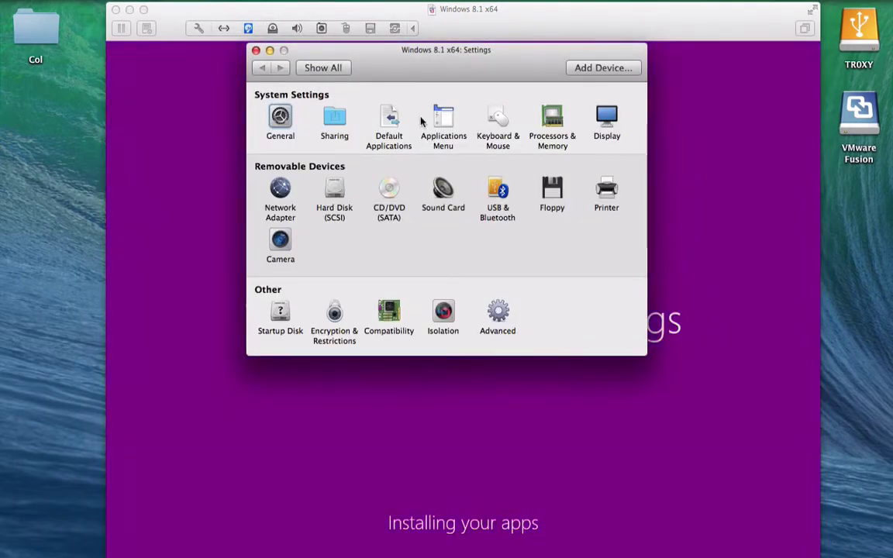
- Review Processors & Memory including advanced options, then close the Settings window
{"action": "left_click", "coordinate": [552, 122]}
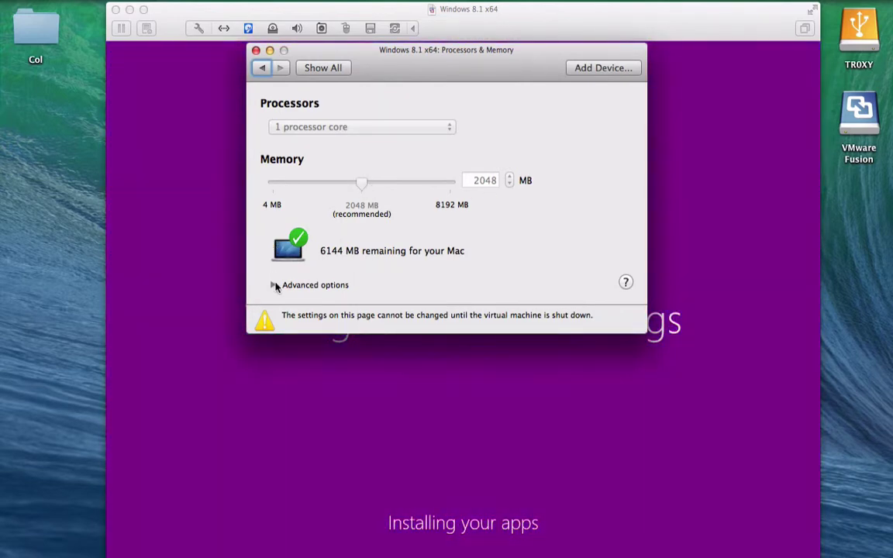
{"action": "left_click", "coordinate": [273, 284]}
{"action": "left_click", "coordinate": [262, 67]}
{"action": "left_click", "coordinate": [256, 50]}
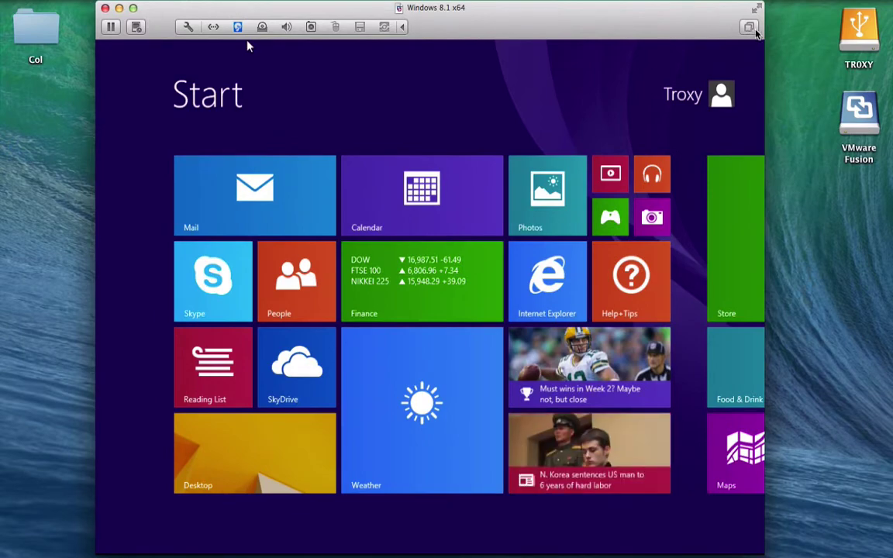
- Switch the Windows 8.1 virtual machine to full-screen view
{"action": "left_click", "coordinate": [247, 44]}
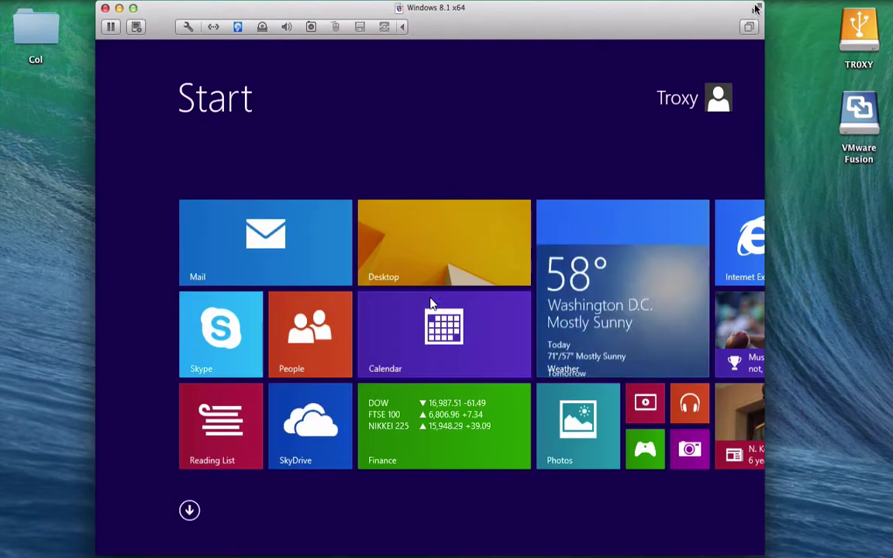
{"action": "left_click", "coordinate": [755, 8]}
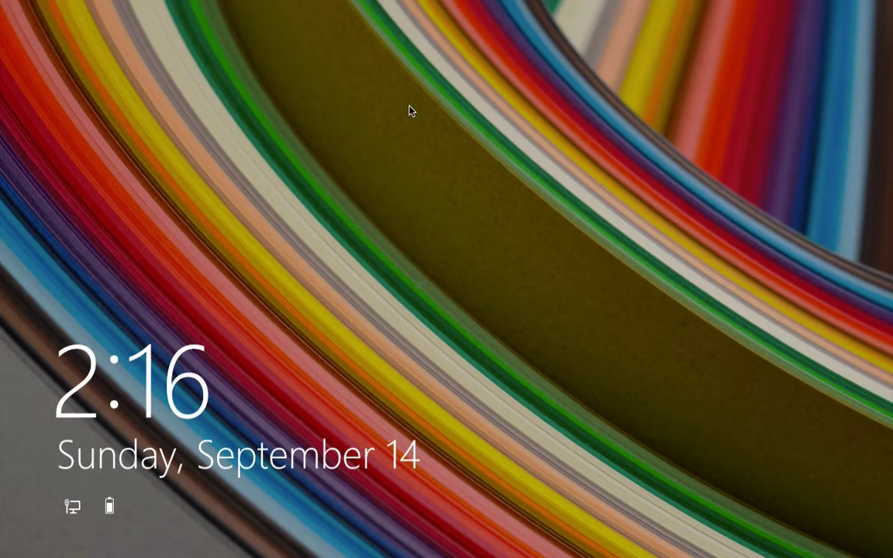
- Sign in to Windows 8.1 with the account password and launch Internet Explorer from Start
{"action": "left_click", "coordinate": [415, 253]}
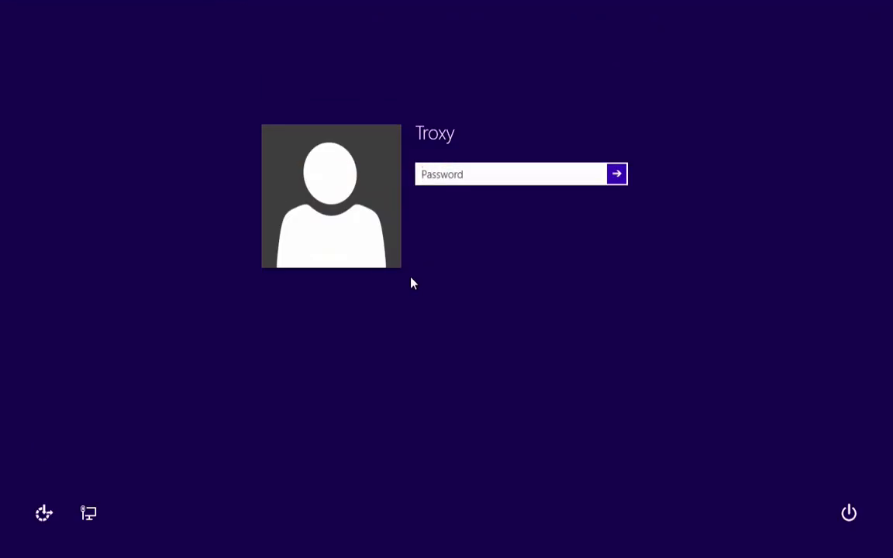
{"action": "key", "text": "Caps_Lock"}
{"action": "type", "text": "abc"}
{"action": "key", "text": "Return"}
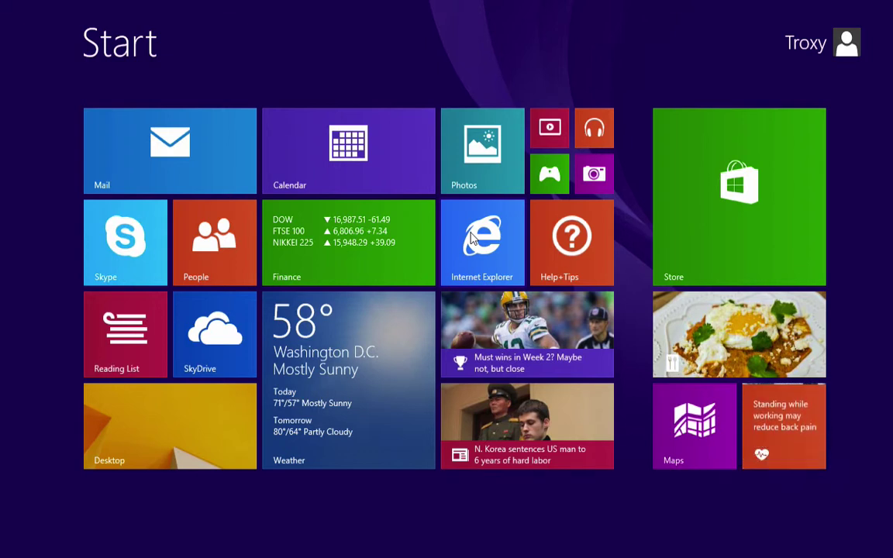
{"action": "left_click", "coordinate": [478, 250]}
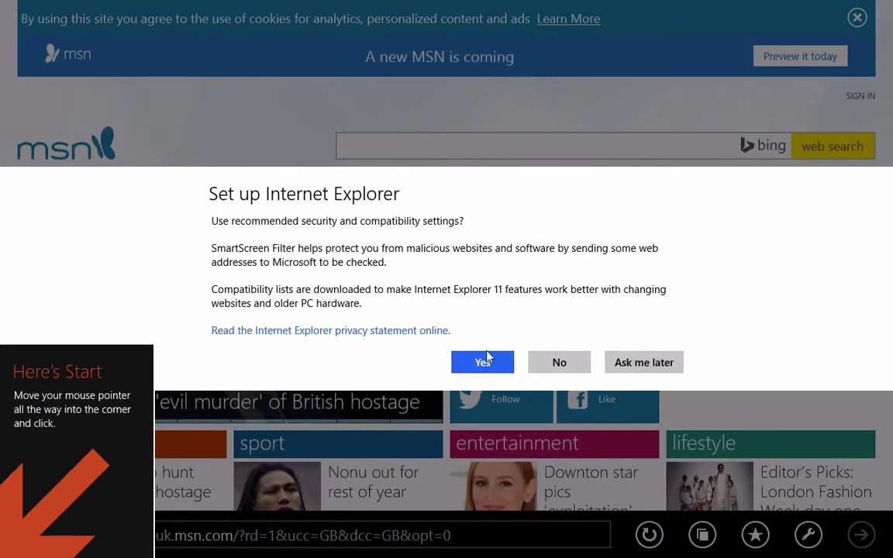
- Accept recommended IE settings, search Bing for youtube, and open the YouTube site
{"action": "left_click", "coordinate": [482, 362]}
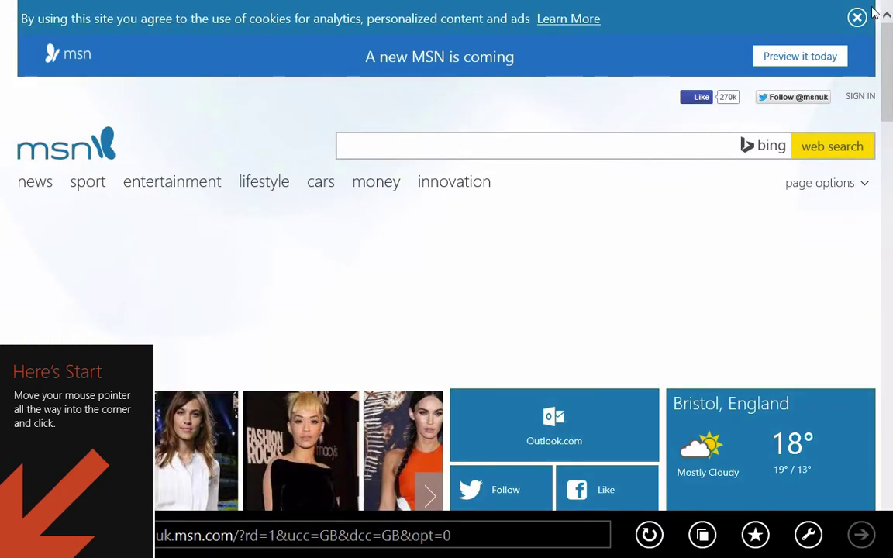
{"action": "scroll", "coordinate": [412, 118], "scroll_direction": "down", "scroll_amount": 1}
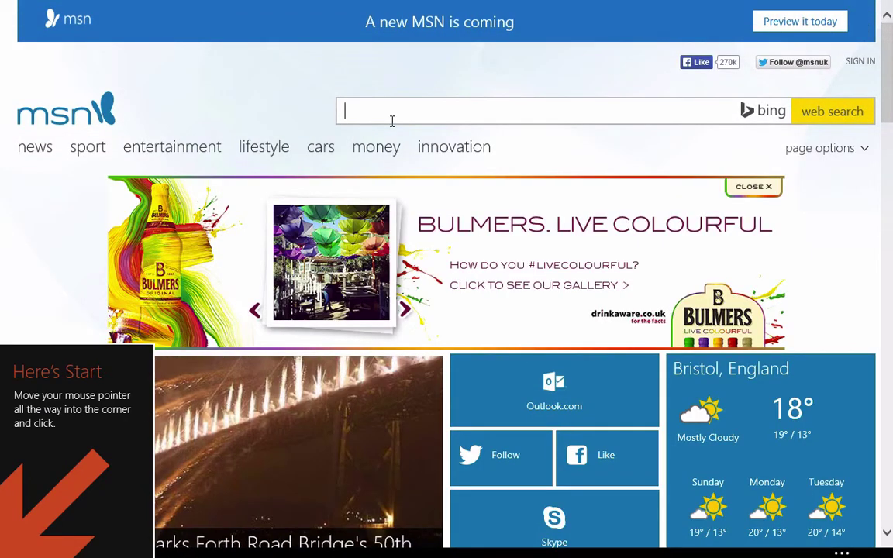
{"action": "type", "text": "your"}
{"action": "key", "text": "BackSpace"}
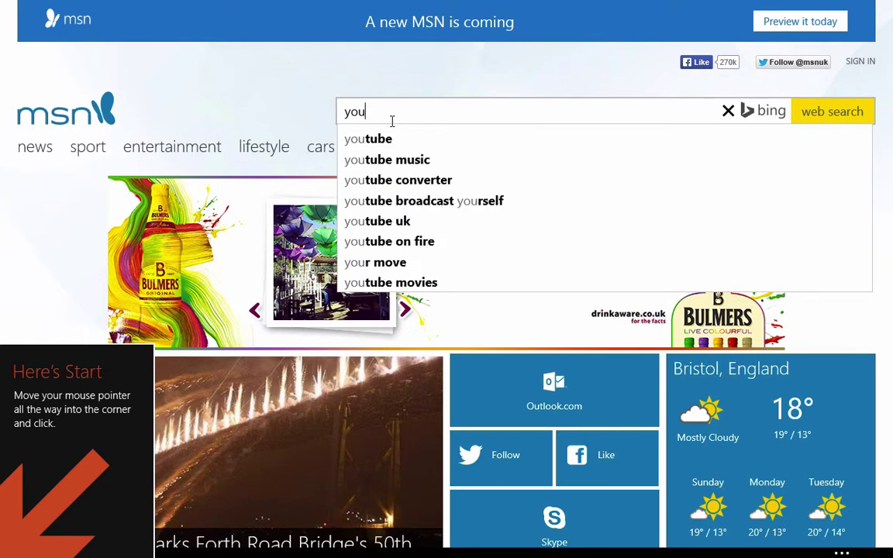
{"action": "key", "text": "Down"}
{"action": "key", "text": "Return"}
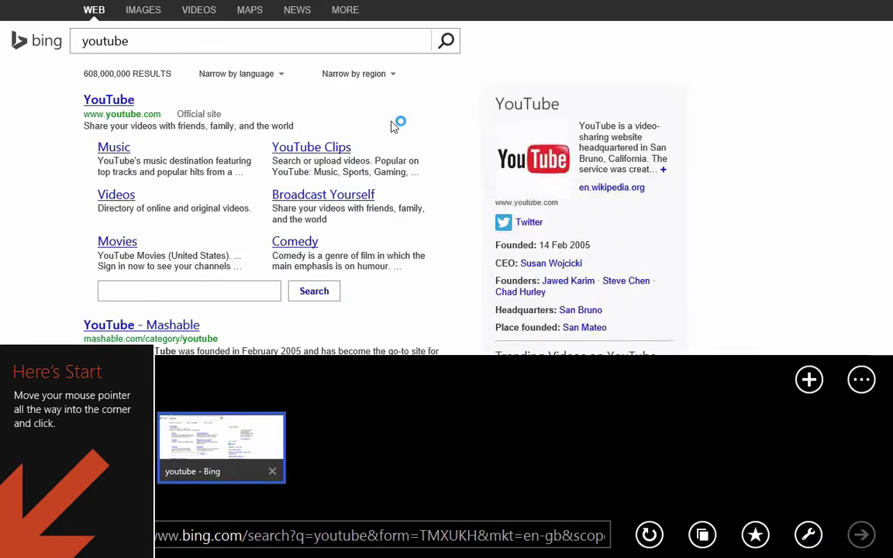
{"action": "left_click", "coordinate": [86, 104]}
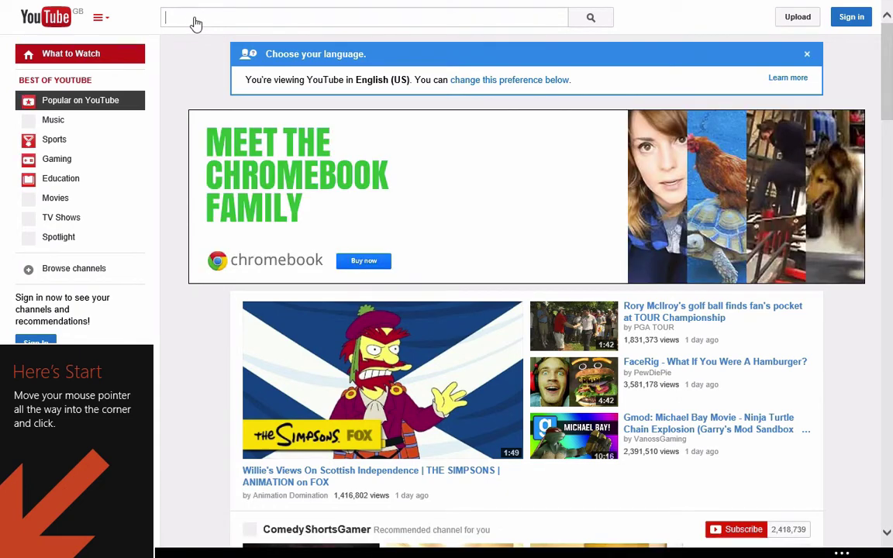
- Search YouTube for 'strike device' and click Subscribe on the Strike Device channel
{"action": "type", "text": "ke"}
{"action": "key", "text": "BackSpace"}
{"action": "key", "text": "BackSpace"}
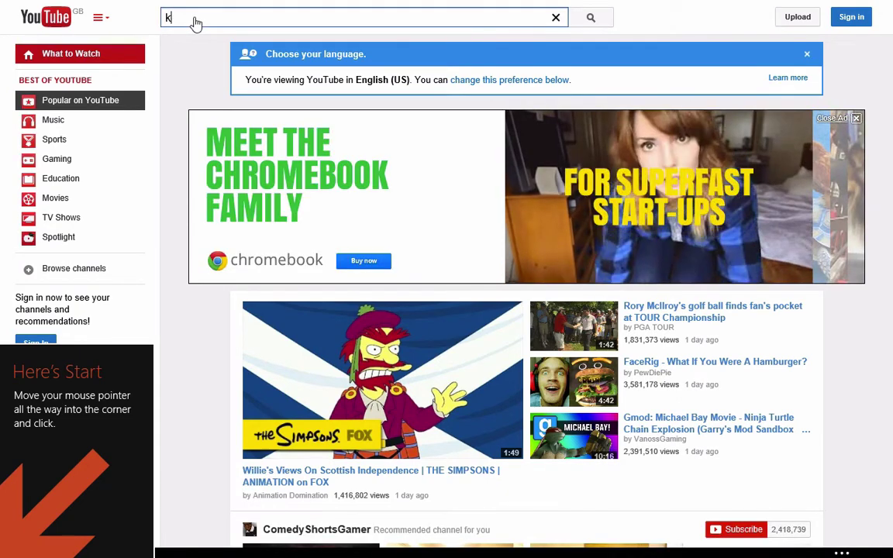
{"action": "type", "text": "strike"}
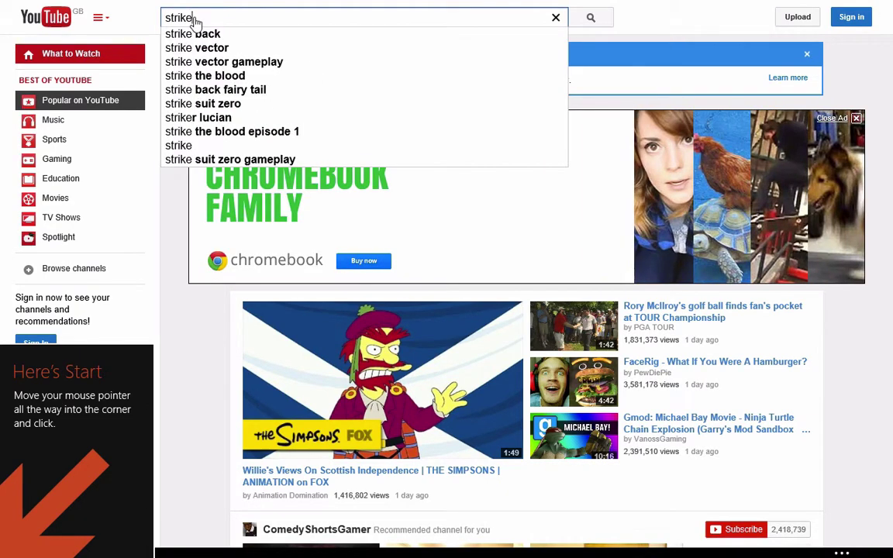
{"action": "type", "text": " device"}
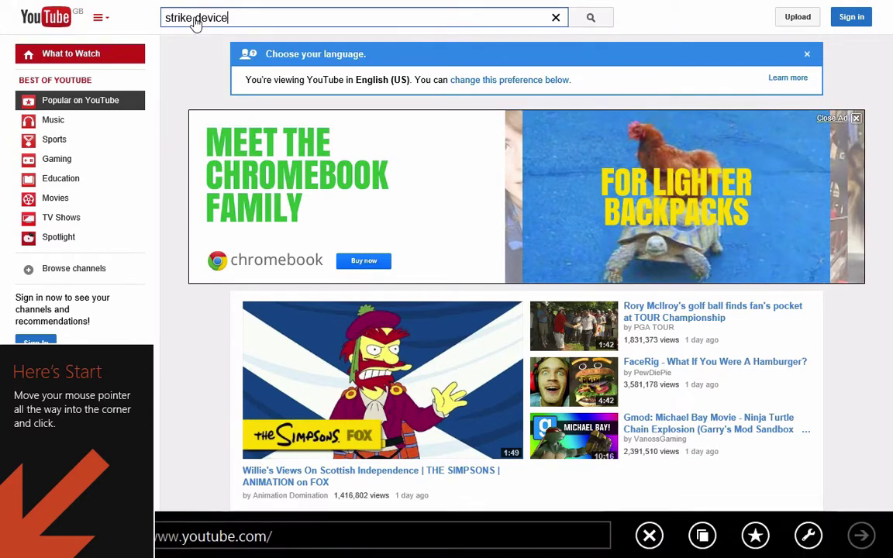
{"action": "key", "text": "Return"}
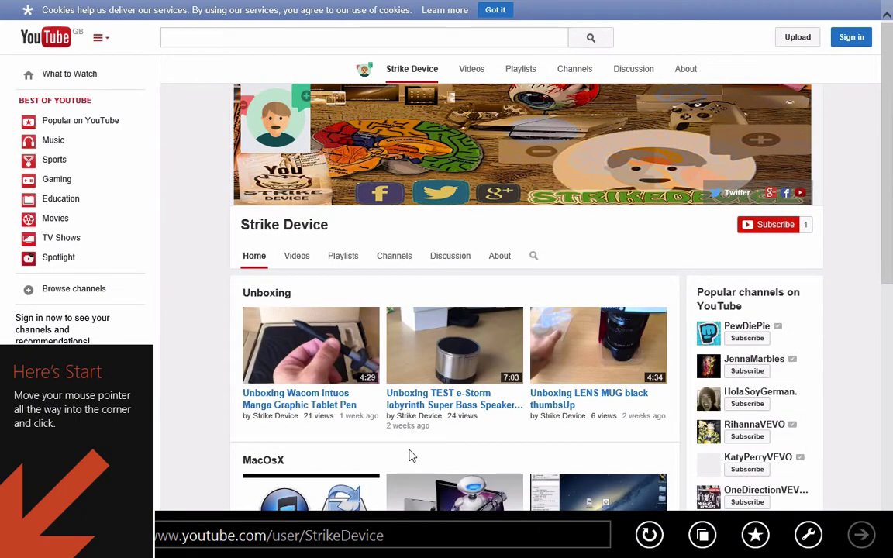
{"action": "scroll", "coordinate": [412, 455], "scroll_direction": "down", "scroll_amount": 1}
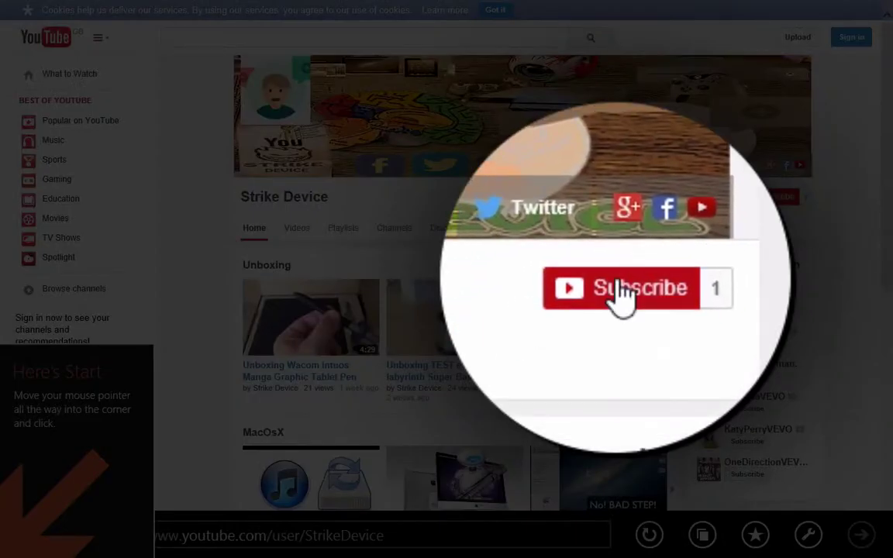
{"action": "left_click", "coordinate": [766, 198]}
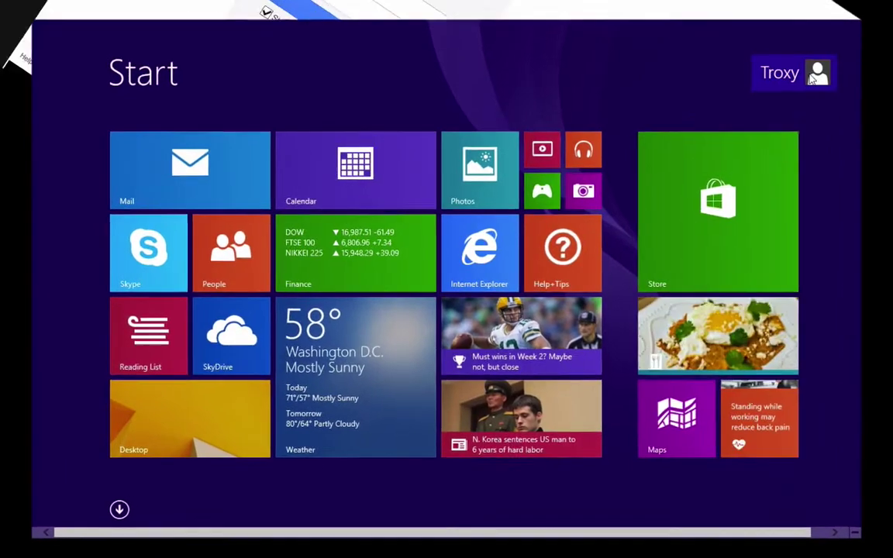
- Launch the Windows Store from the Start screen and scroll to the Top paid and Top free lists
{"action": "left_click", "coordinate": [762, 85]}
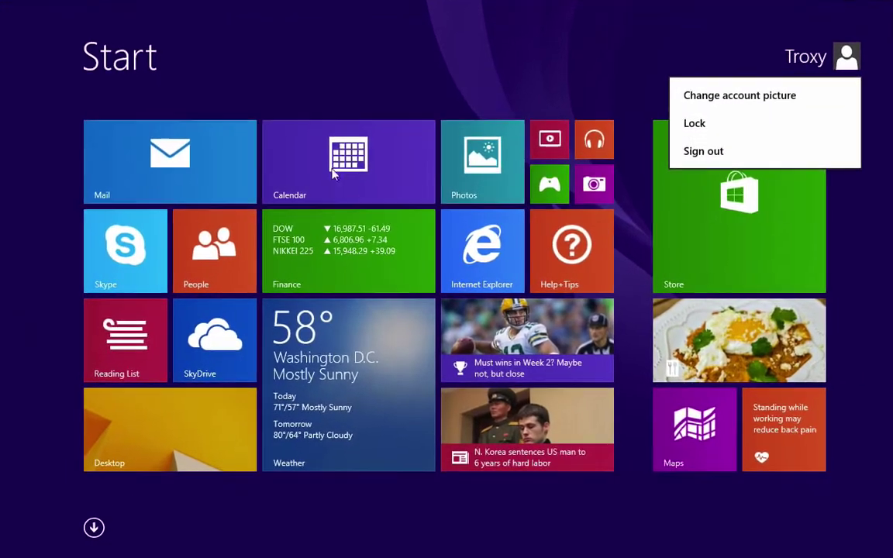
{"action": "left_click", "coordinate": [60, 309]}
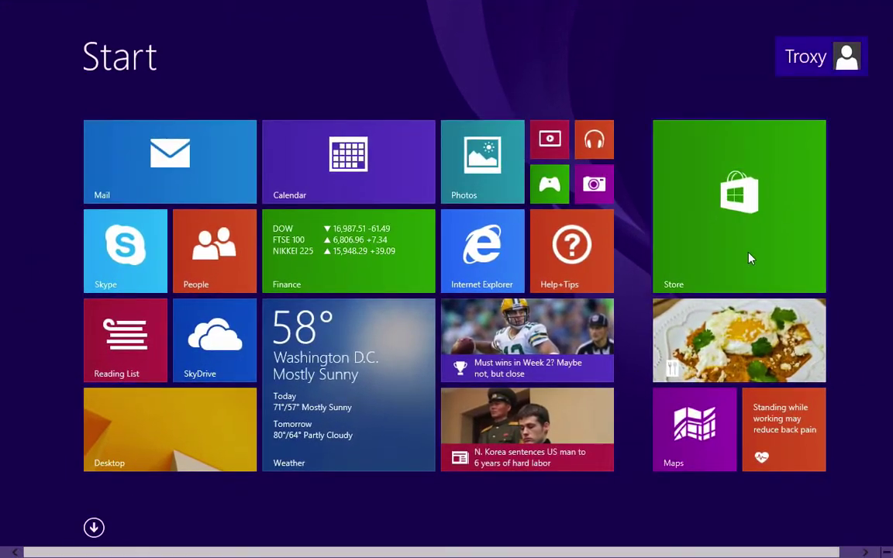
{"action": "left_click", "coordinate": [746, 255]}
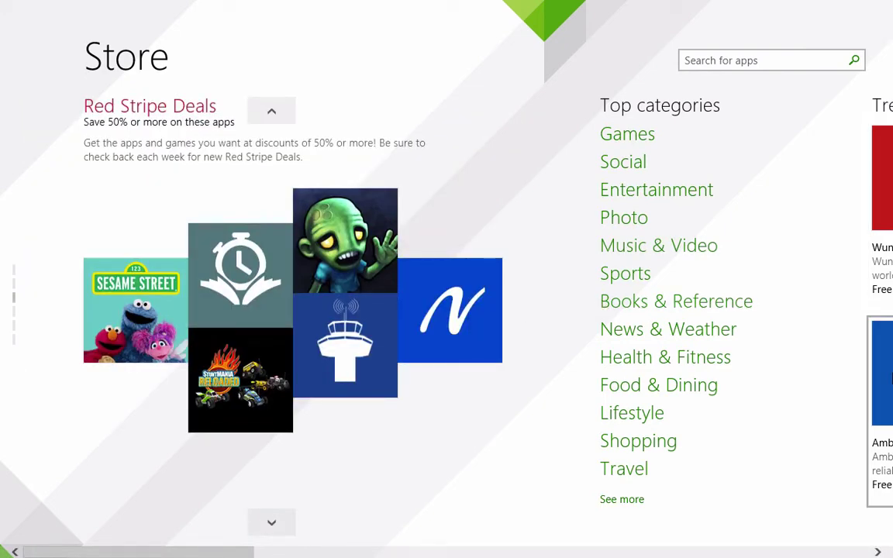
{"action": "scroll", "coordinate": [54, 40], "scroll_direction": "down", "scroll_amount": 5}
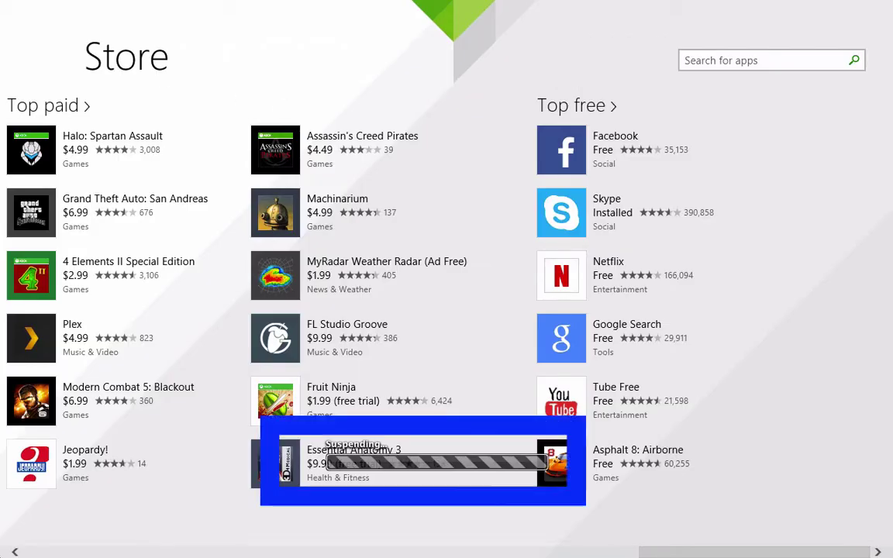
{"action": "mouse_move", "coordinate": [2, 535]}
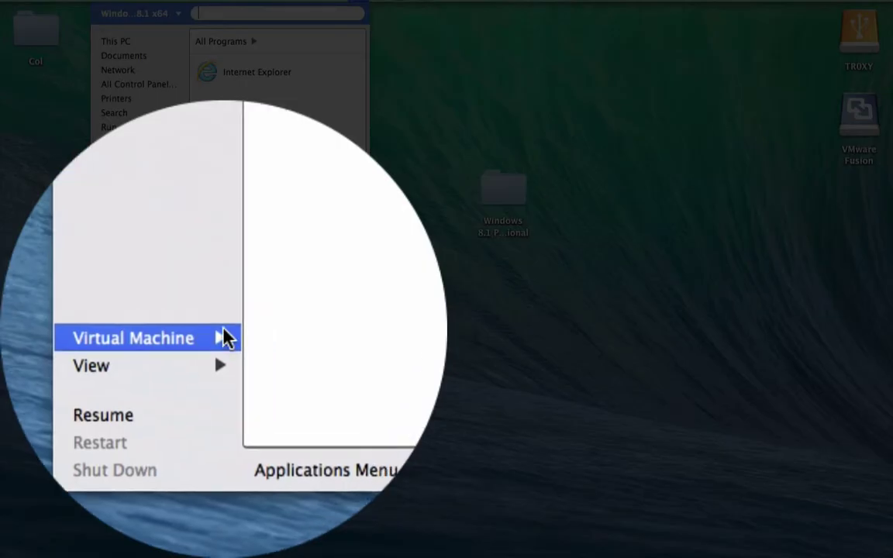
- Resume the suspended Windows 8.1 VM via Virtual Machine > Resume, then return to the Start screen
{"action": "left_click", "coordinate": [176, 335]}
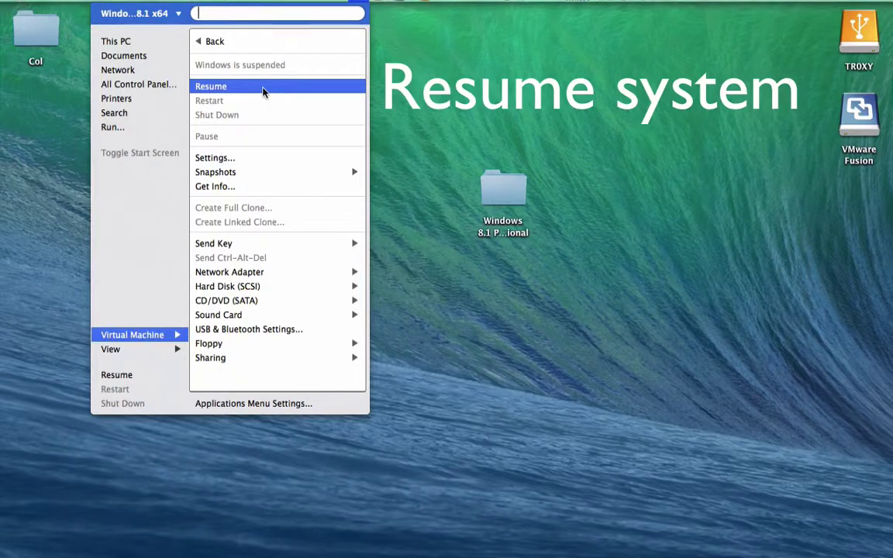
{"action": "left_click", "coordinate": [262, 90]}
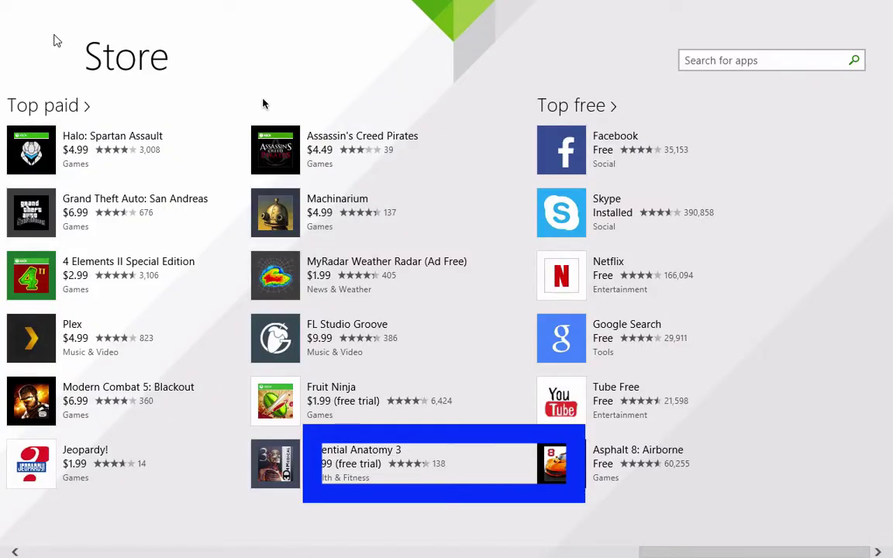
{"action": "left_click", "coordinate": [11, 551]}
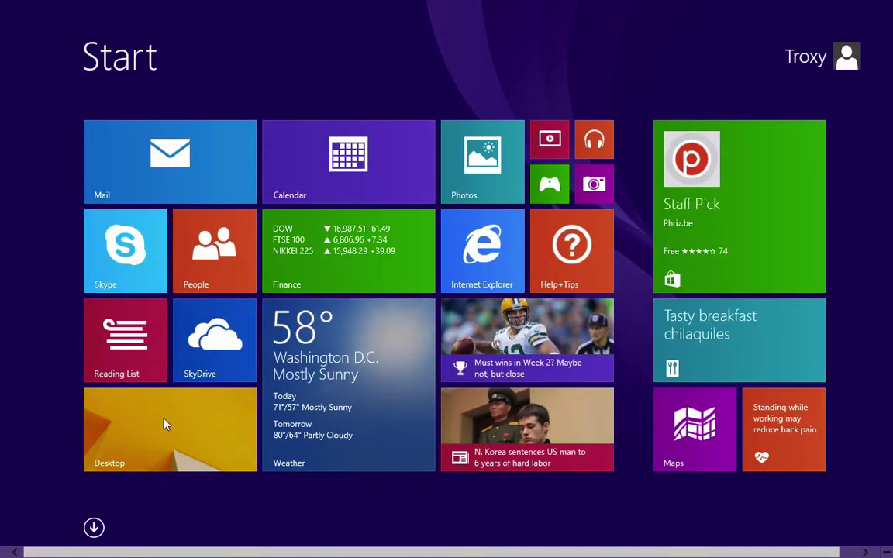
- From the desktop, view PC info confirming Windows 8.1 Pro with 2.00 GB RAM, then close System
{"action": "left_click", "coordinate": [165, 423]}
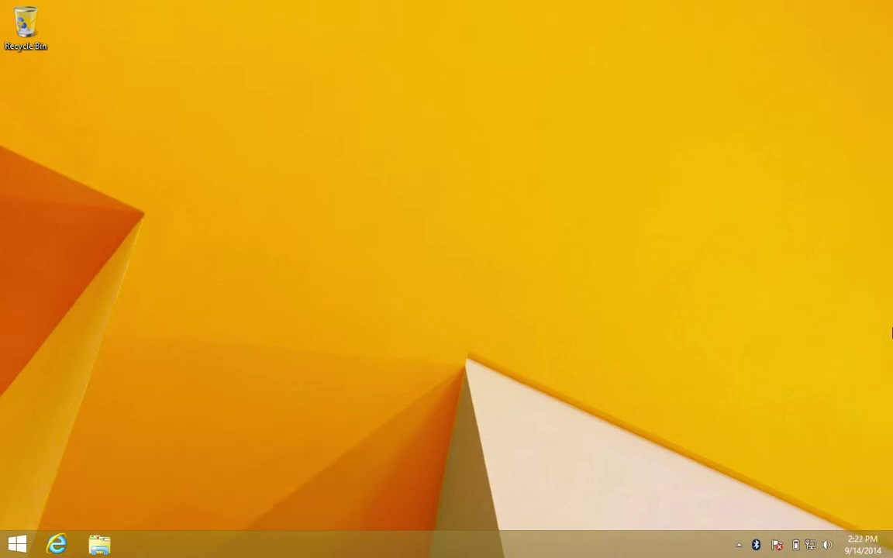
{"action": "mouse_move", "coordinate": [892, 554]}
{"action": "left_click", "coordinate": [869, 433]}
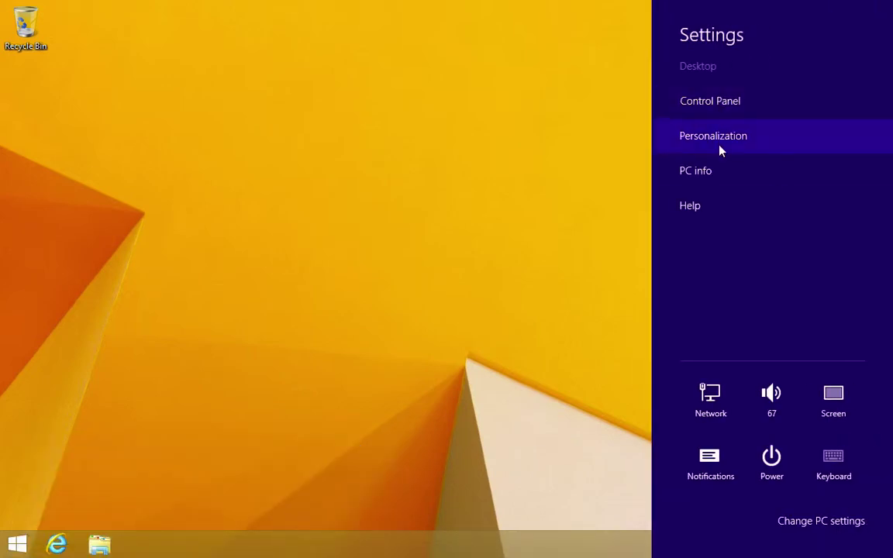
{"action": "left_click", "coordinate": [712, 171]}
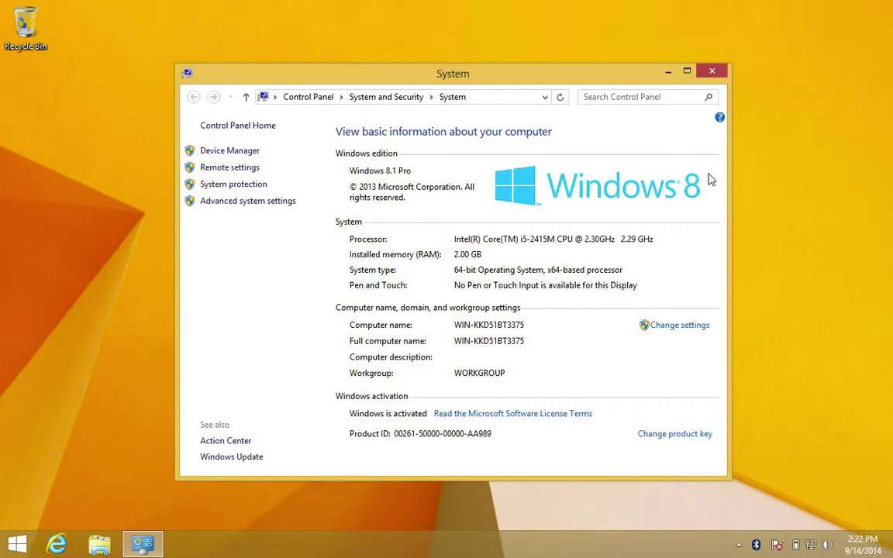
{"action": "left_click", "coordinate": [713, 74]}
- Sign out of the Windows account and shut down Windows from the power options
{"action": "key", "text": "super"}
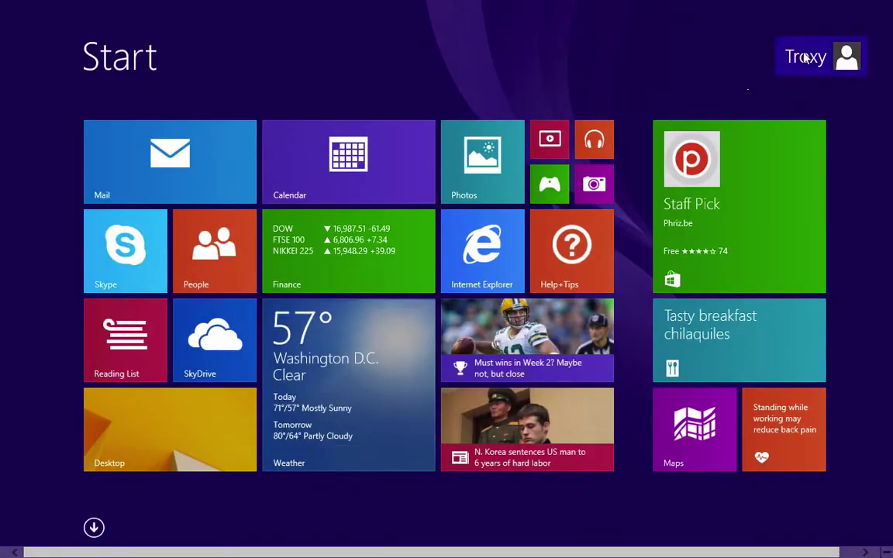
{"action": "left_click", "coordinate": [810, 56]}
{"action": "left_click", "coordinate": [764, 159]}
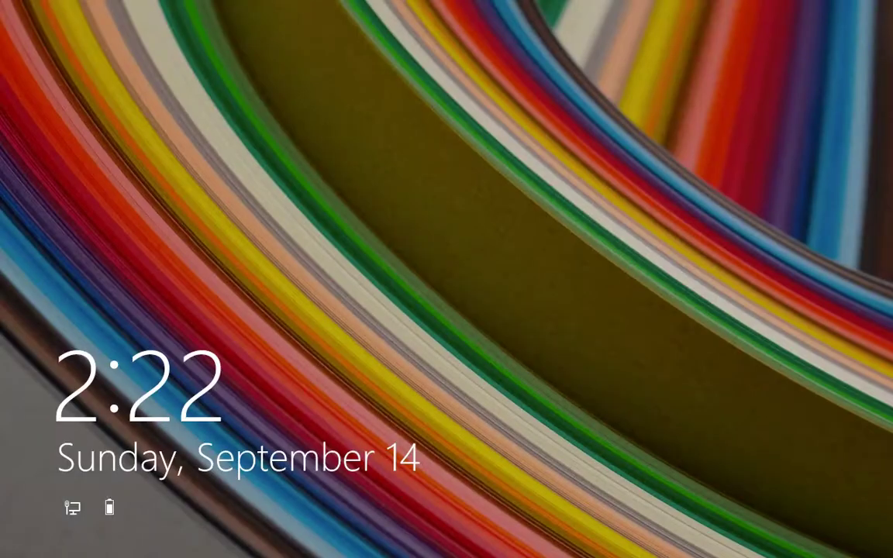
{"action": "left_click", "coordinate": [72, 506]}
{"action": "left_click", "coordinate": [849, 514]}
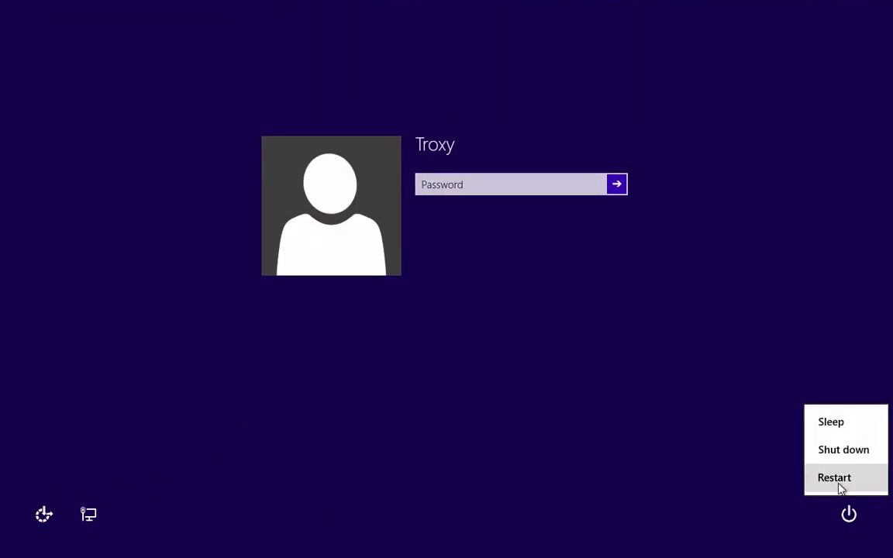
{"action": "left_click", "coordinate": [839, 459]}
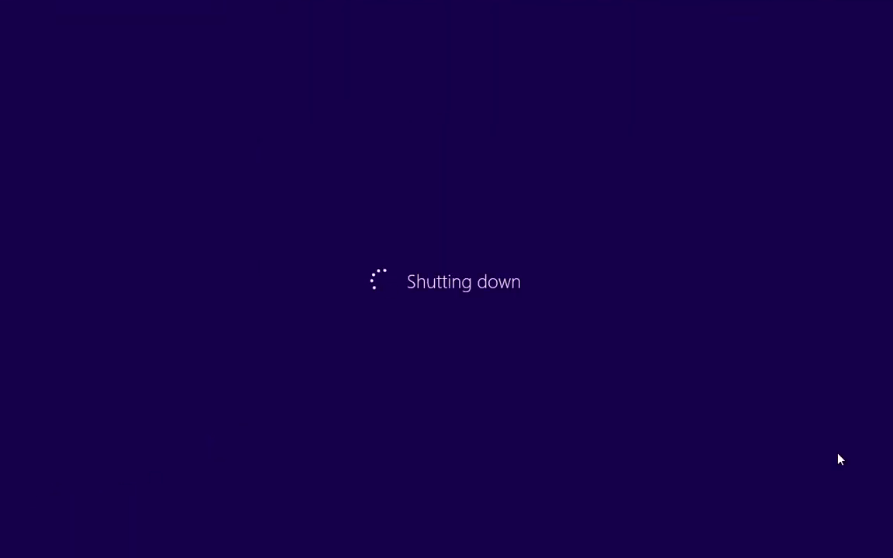